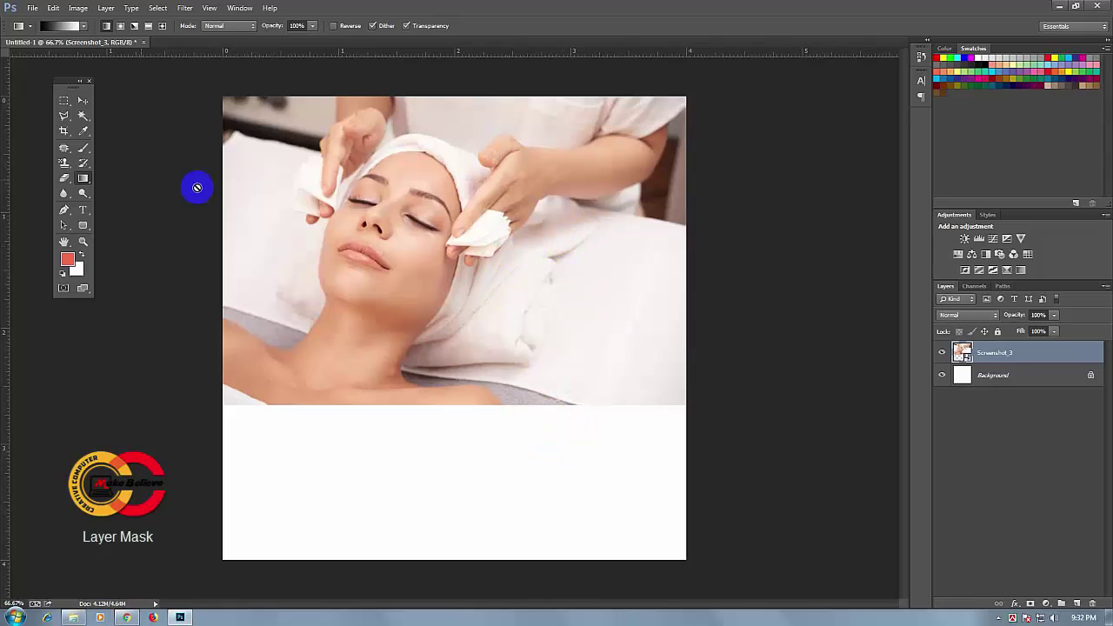
Step: Shift the spa photo down on the canvas and convert the Background into Layer 0
{"action": "left_click", "coordinate": [83, 101]}
{"action": "mouse_move", "coordinate": [478, 185]}
{"action": "left_mouse_down"}
{"action": "mouse_move", "coordinate": [487, 328]}
{"action": "mouse_move", "coordinate": [497, 196]}
{"action": "left_mouse_up"}
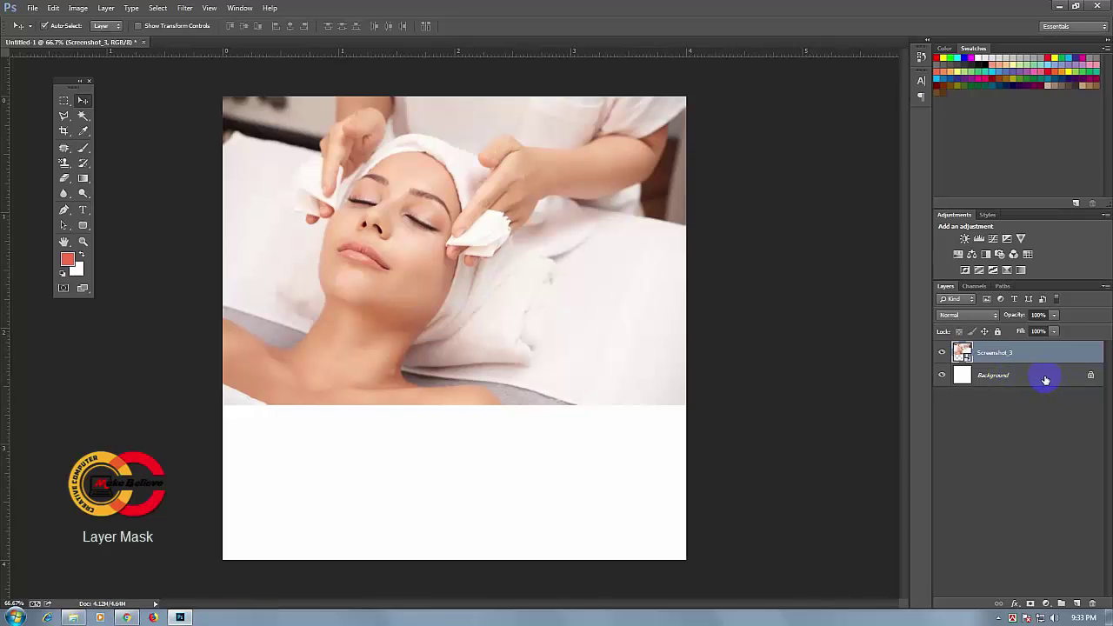
{"action": "double_click", "coordinate": [1045, 380]}
{"action": "left_click", "coordinate": [780, 174]}
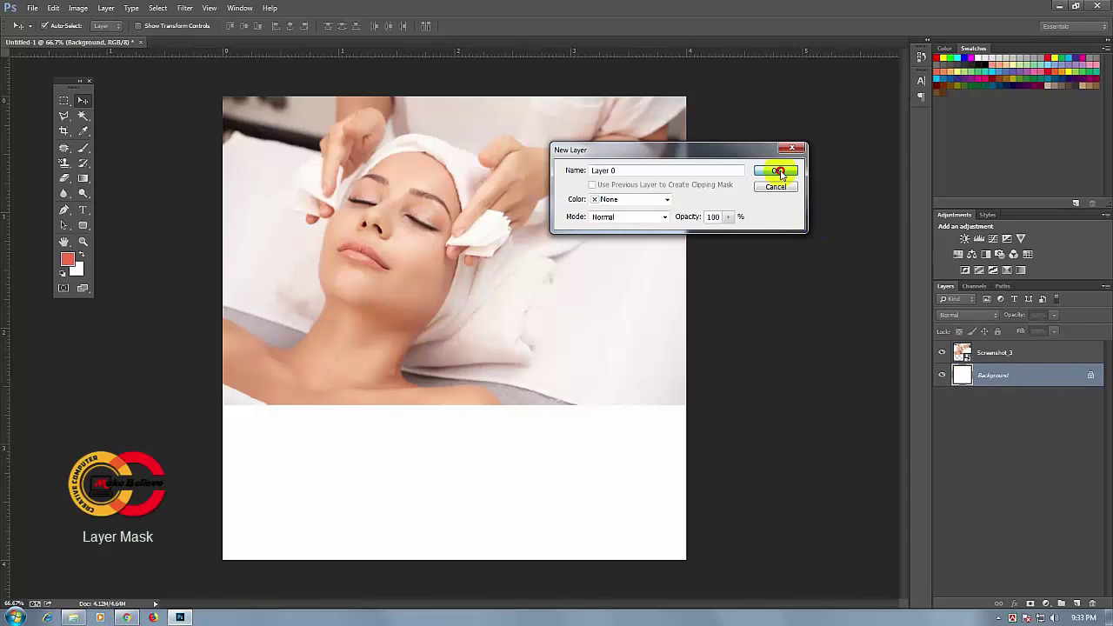
Step: Rasterize the Screenshot_3 smart object into a normal pixel layer
{"action": "left_click", "coordinate": [1005, 355]}
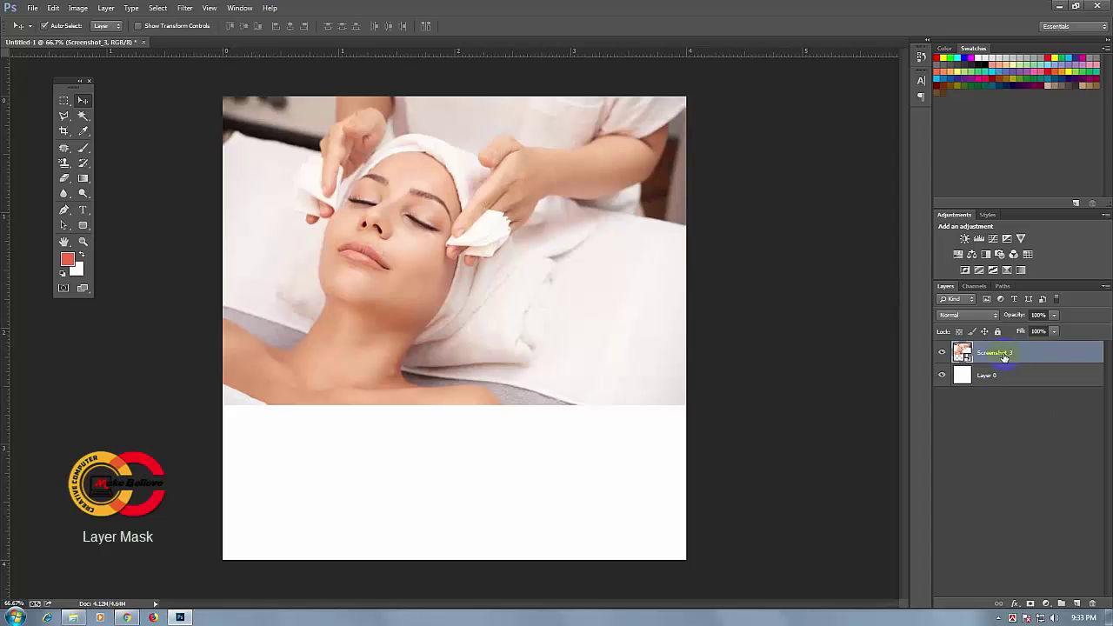
{"action": "right_click", "coordinate": [1008, 354]}
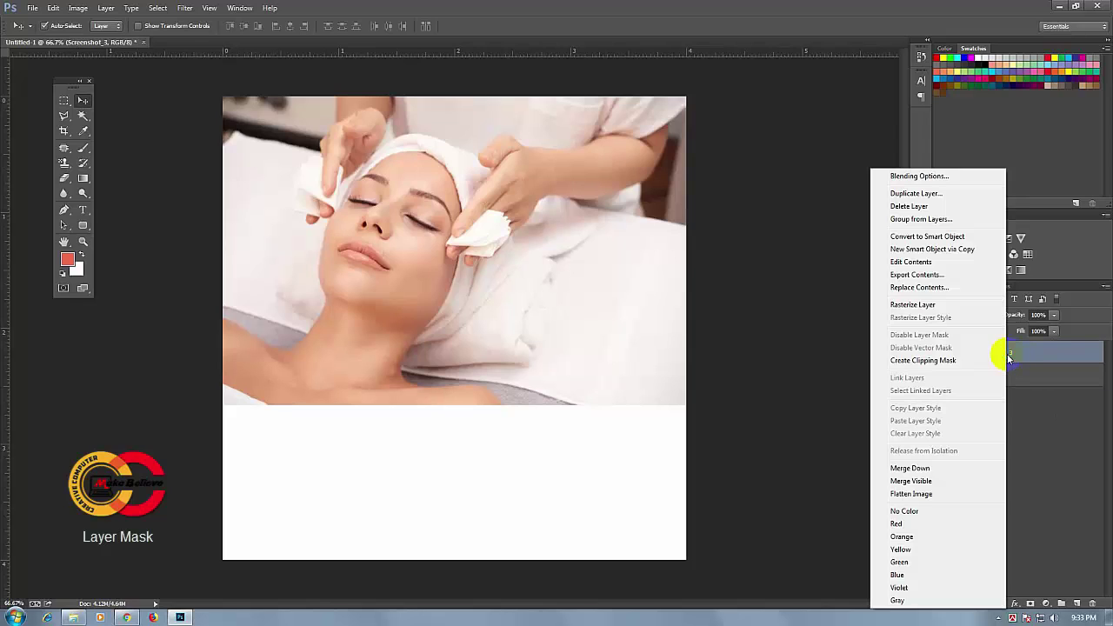
{"action": "left_click", "coordinate": [925, 306]}
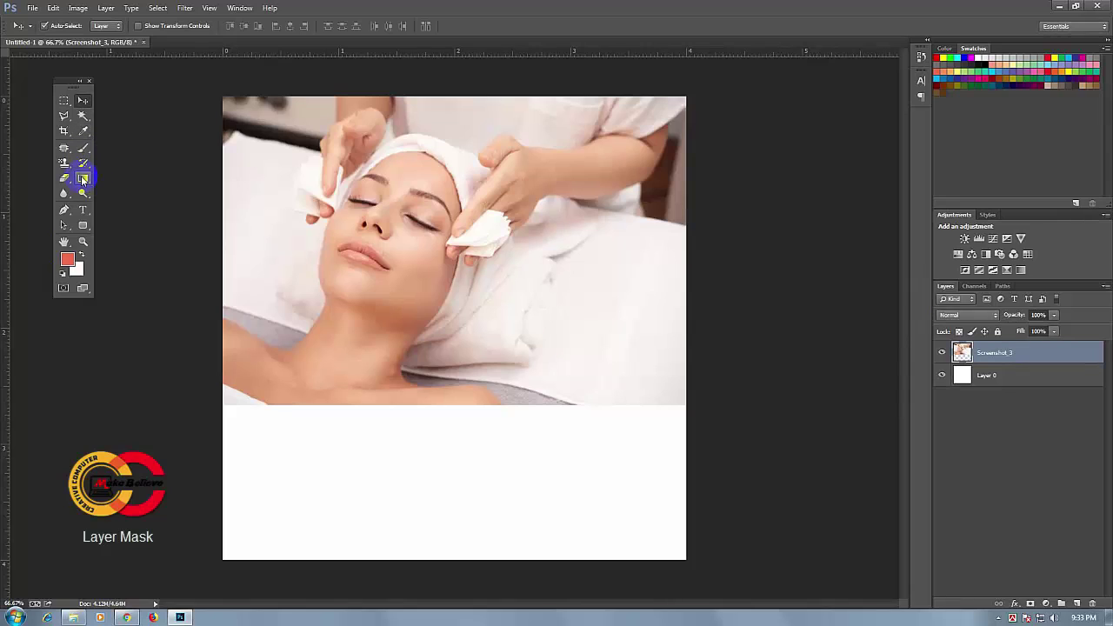
Step: Switch to the Gradient Tool and set its preset to Black, White
{"action": "left_click", "coordinate": [82, 178]}
{"action": "left_click_drag", "start_coordinate": [82, 178], "coordinate": [146, 179]}
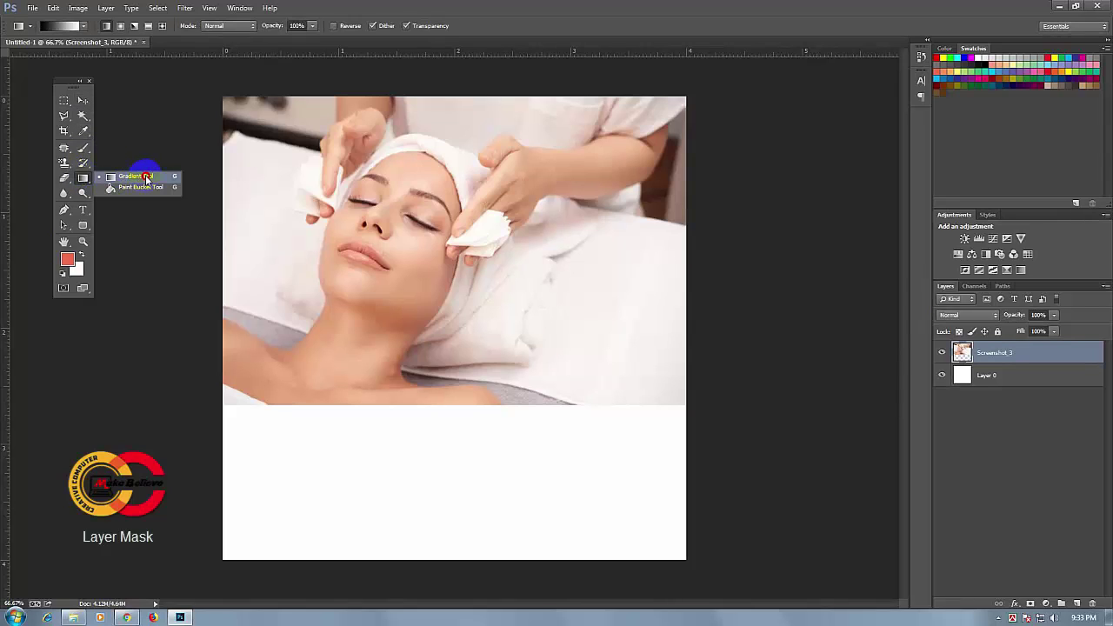
{"action": "left_click", "coordinate": [145, 177]}
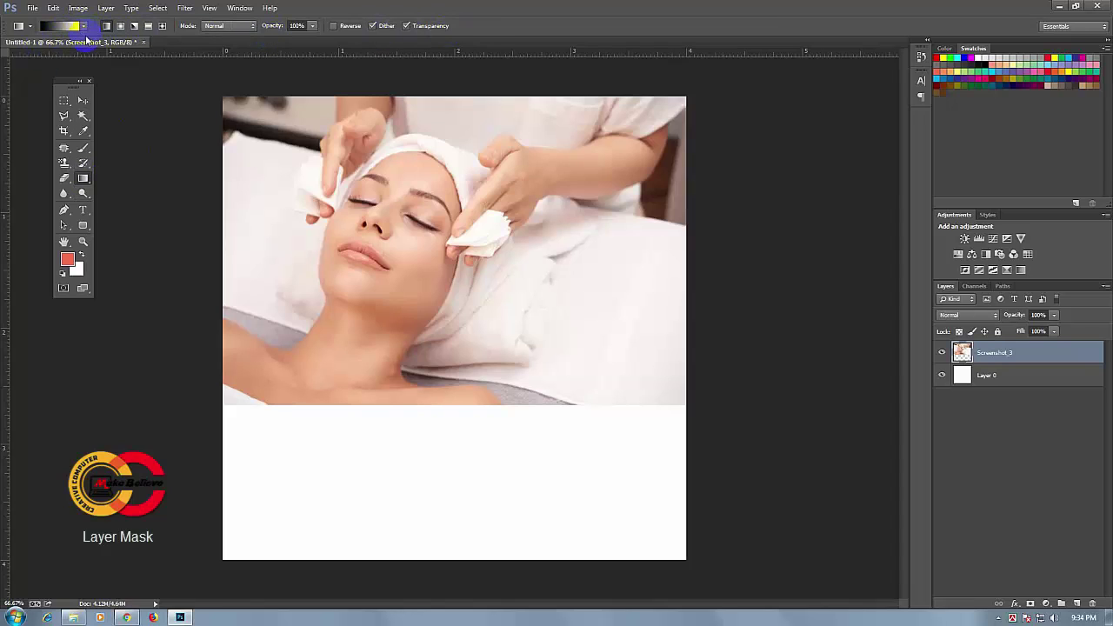
{"action": "left_click", "coordinate": [62, 32]}
{"action": "left_click", "coordinate": [84, 28]}
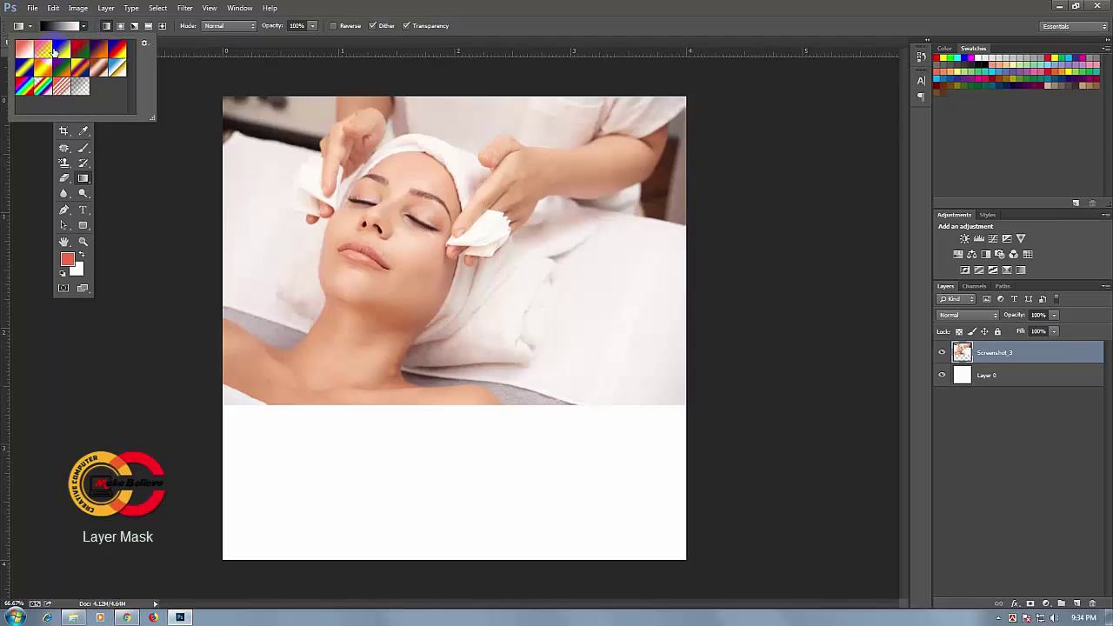
{"action": "left_click", "coordinate": [62, 51]}
{"action": "double_click", "coordinate": [62, 53]}
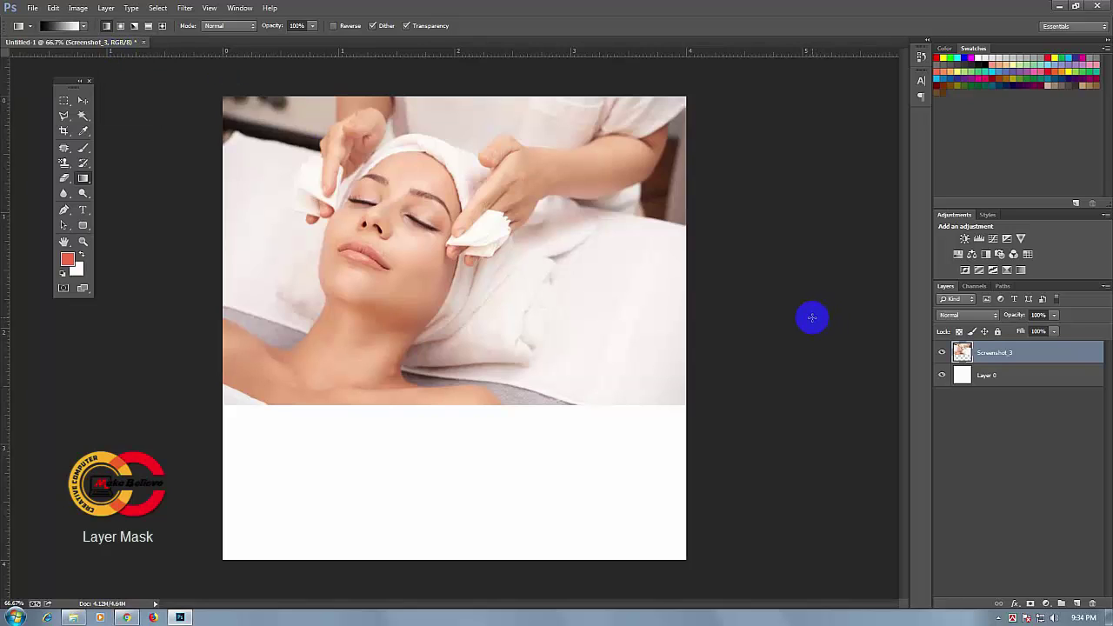
Step: Give Screenshot_3 a white layer mask, then return to the Move tool
{"action": "left_click", "coordinate": [1030, 603]}
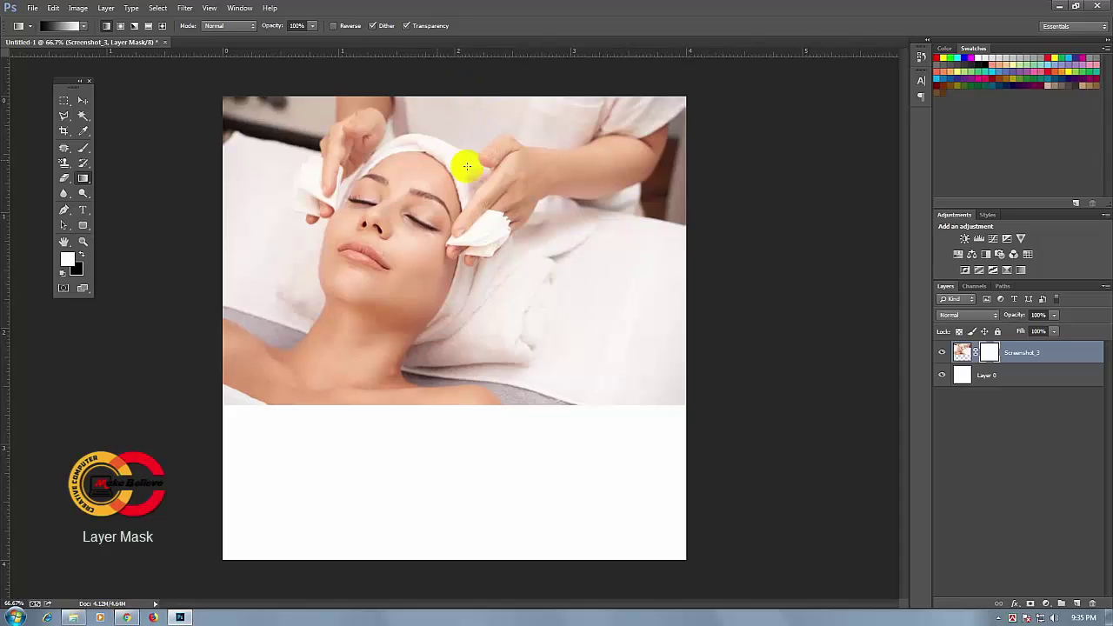
{"action": "left_click", "coordinate": [84, 101]}
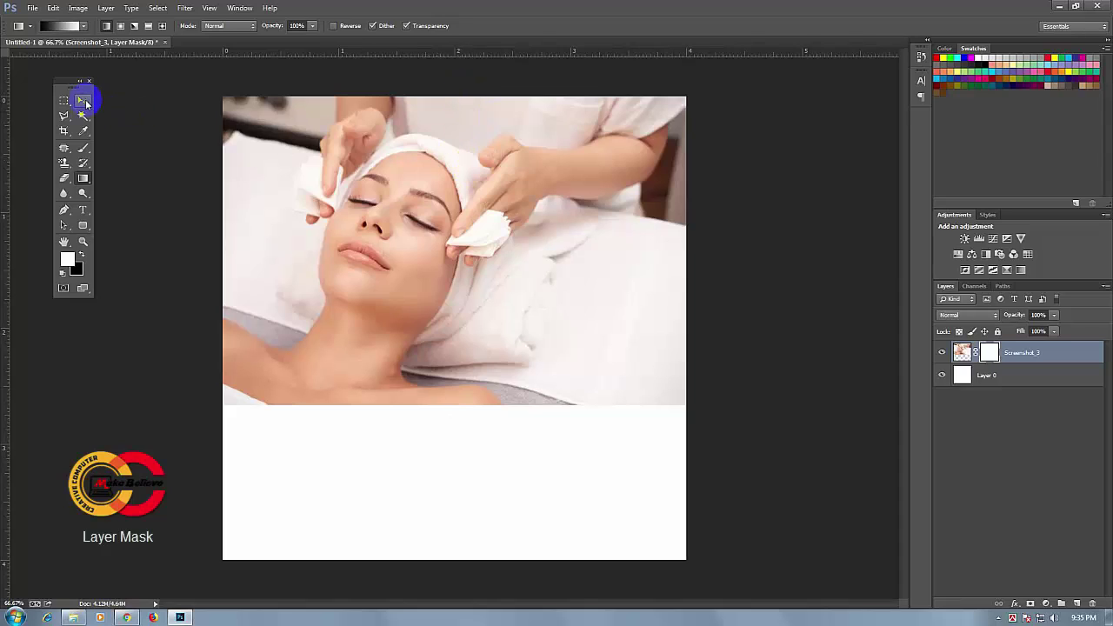
{"action": "mouse_move", "coordinate": [434, 161]}
{"action": "left_mouse_down"}
{"action": "mouse_move", "coordinate": [432, 242]}
{"action": "mouse_move", "coordinate": [431, 224]}
{"action": "mouse_move", "coordinate": [444, 247]}
{"action": "left_mouse_up"}
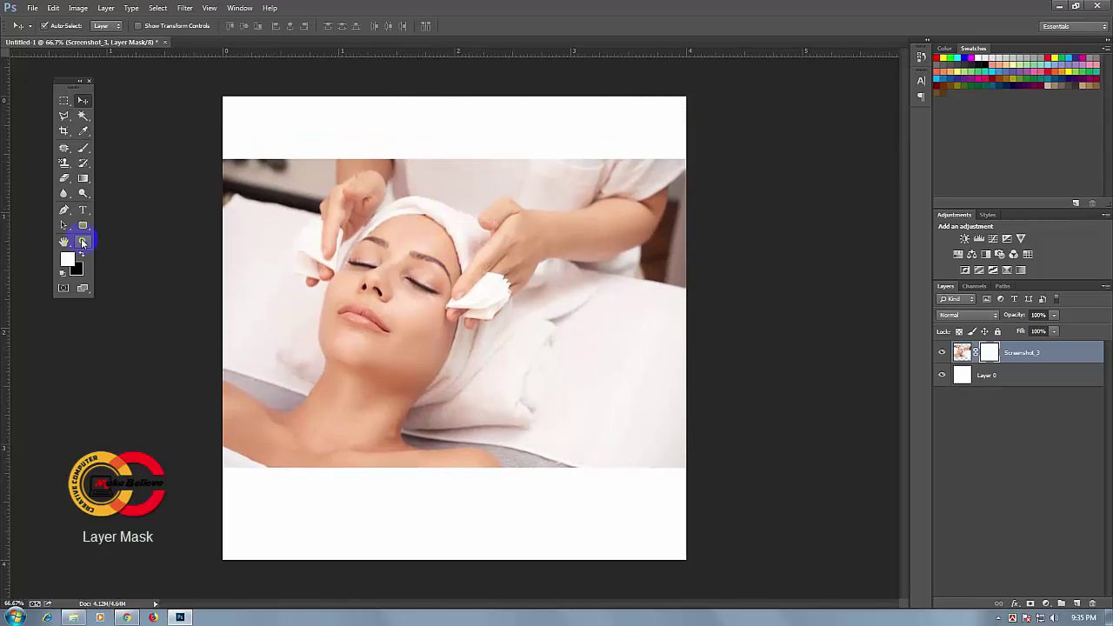
{"action": "left_click", "coordinate": [85, 178]}
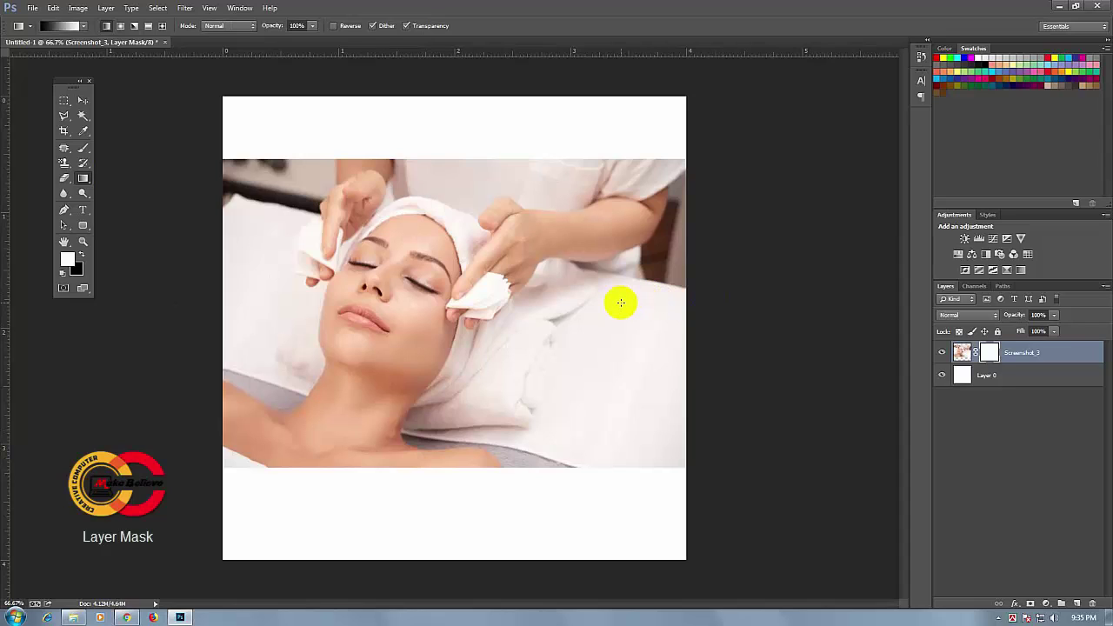
{"action": "left_click", "coordinate": [82, 101]}
{"action": "mouse_move", "coordinate": [427, 214]}
{"action": "left_mouse_down"}
{"action": "mouse_move", "coordinate": [457, 185]}
{"action": "mouse_move", "coordinate": [447, 173]}
{"action": "left_mouse_up"}
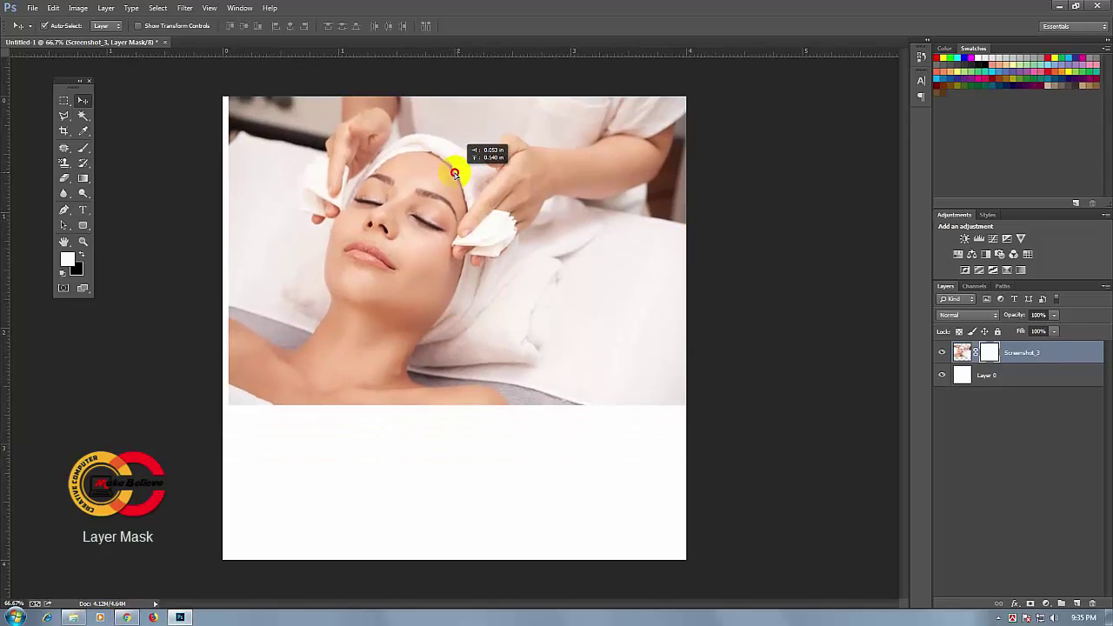
{"action": "left_click", "coordinate": [84, 179]}
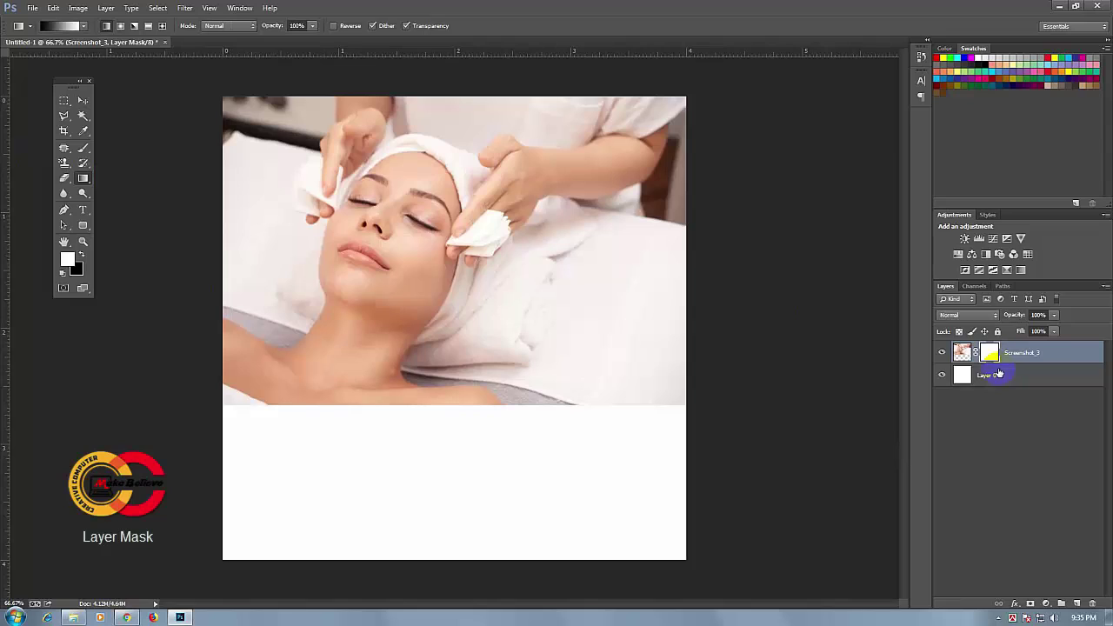
Step: Draw an upward gradient fade on Screenshot_3's mask, then apply and remove the mask
{"action": "mouse_move", "coordinate": [484, 429]}
{"action": "left_mouse_down"}
{"action": "mouse_move", "coordinate": [454, 454]}
{"action": "mouse_move", "coordinate": [451, 271]}
{"action": "left_mouse_up"}
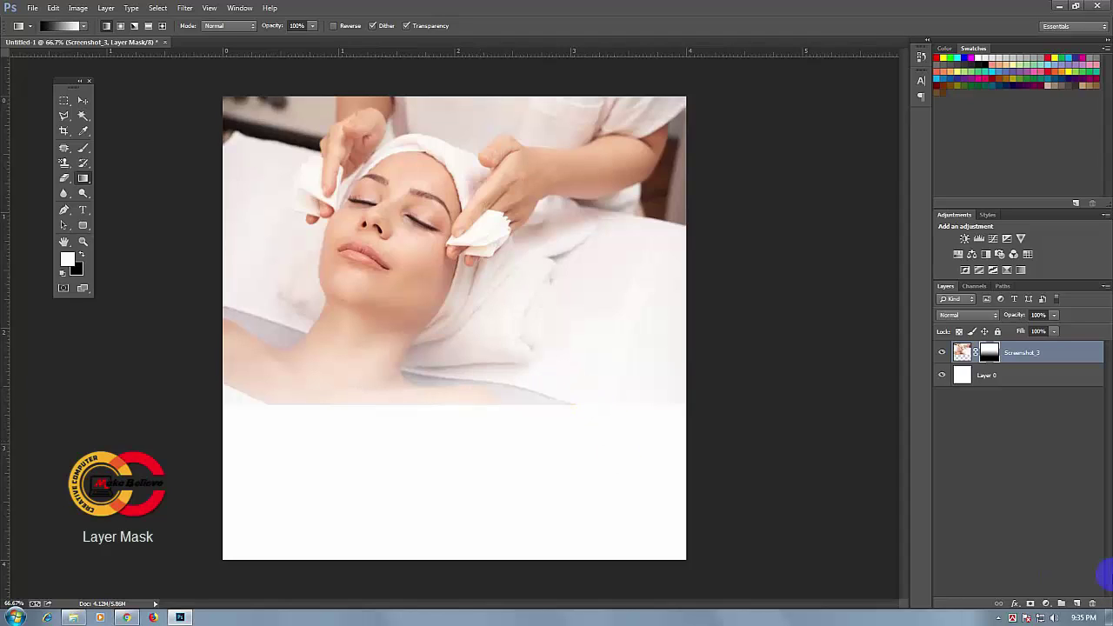
{"action": "left_click", "coordinate": [1092, 604]}
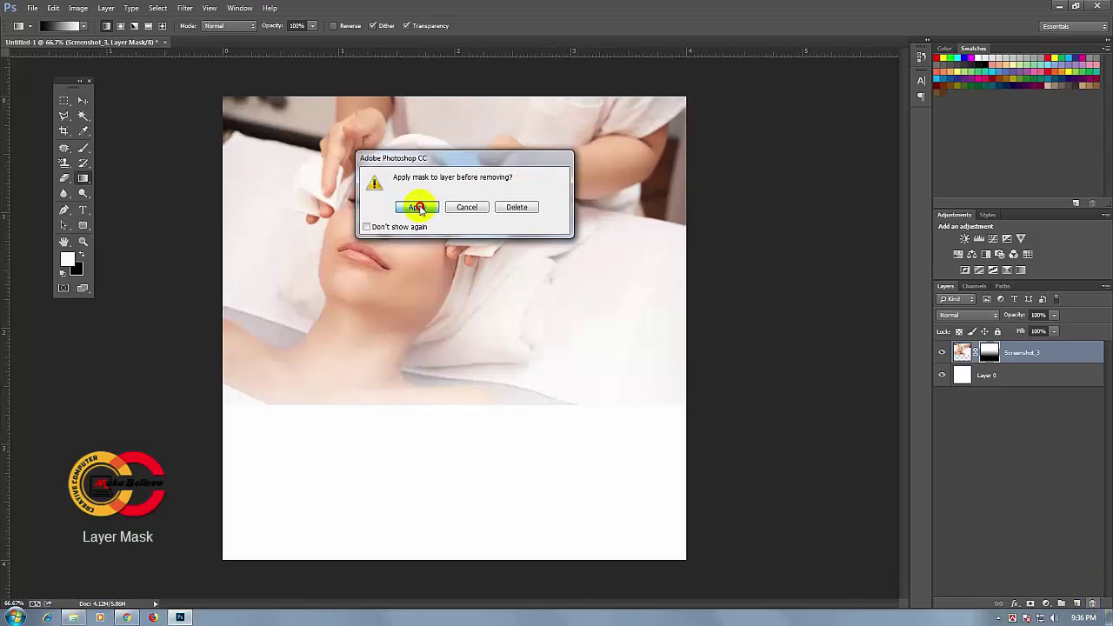
{"action": "left_click", "coordinate": [418, 208]}
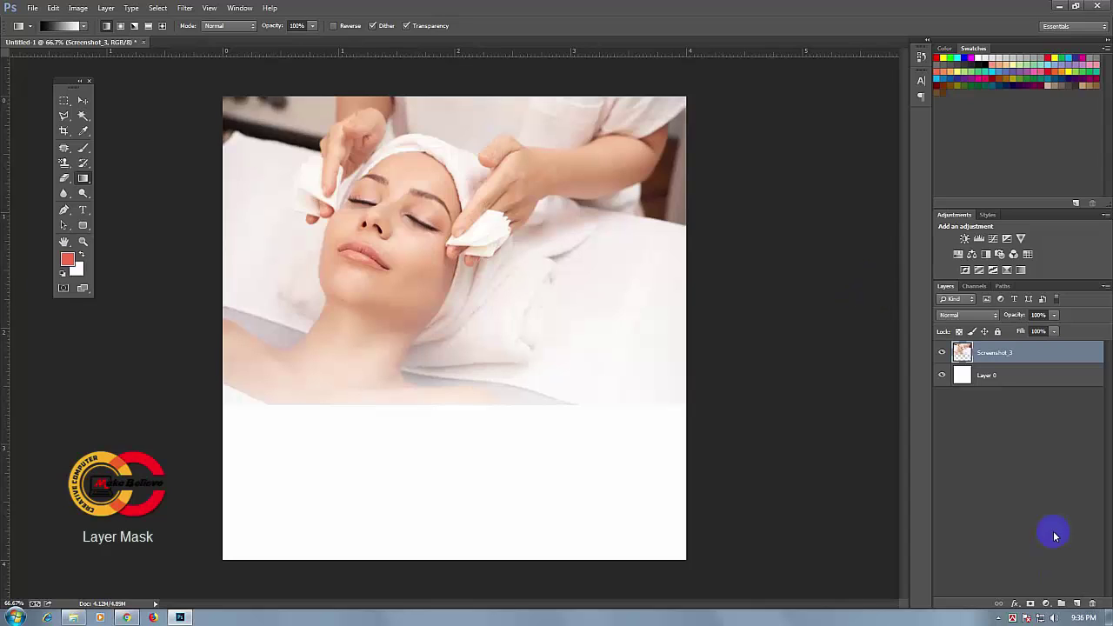
Step: Apply one trial gradient mask, then add a new mask with an upward black-to-white fade
{"action": "left_click", "coordinate": [1030, 603]}
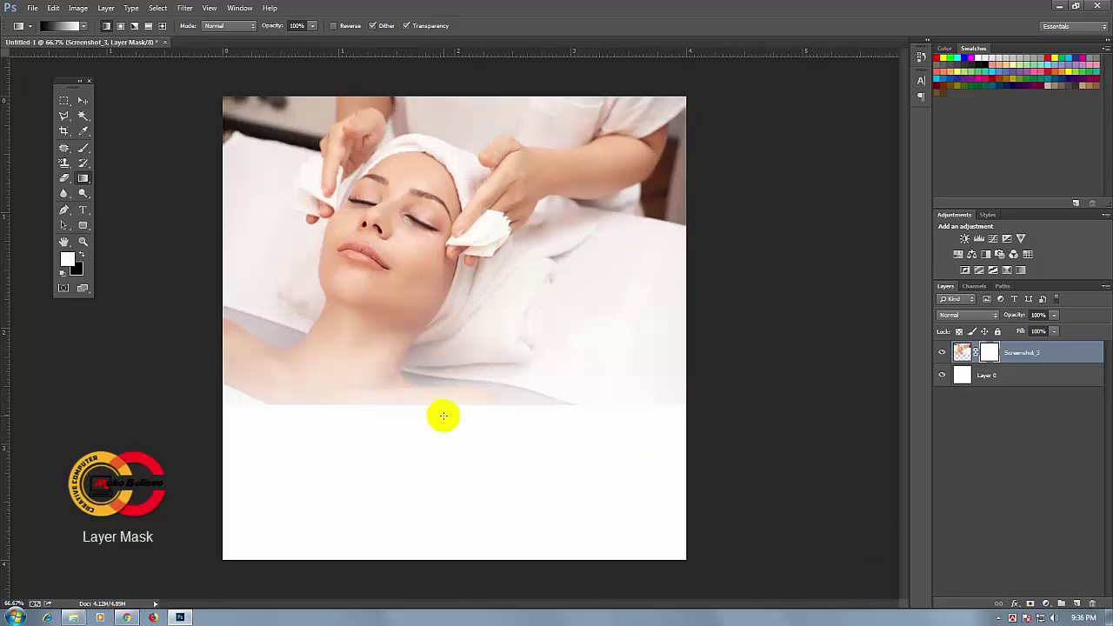
{"action": "left_click_drag", "start_coordinate": [444, 416], "coordinate": [446, 330]}
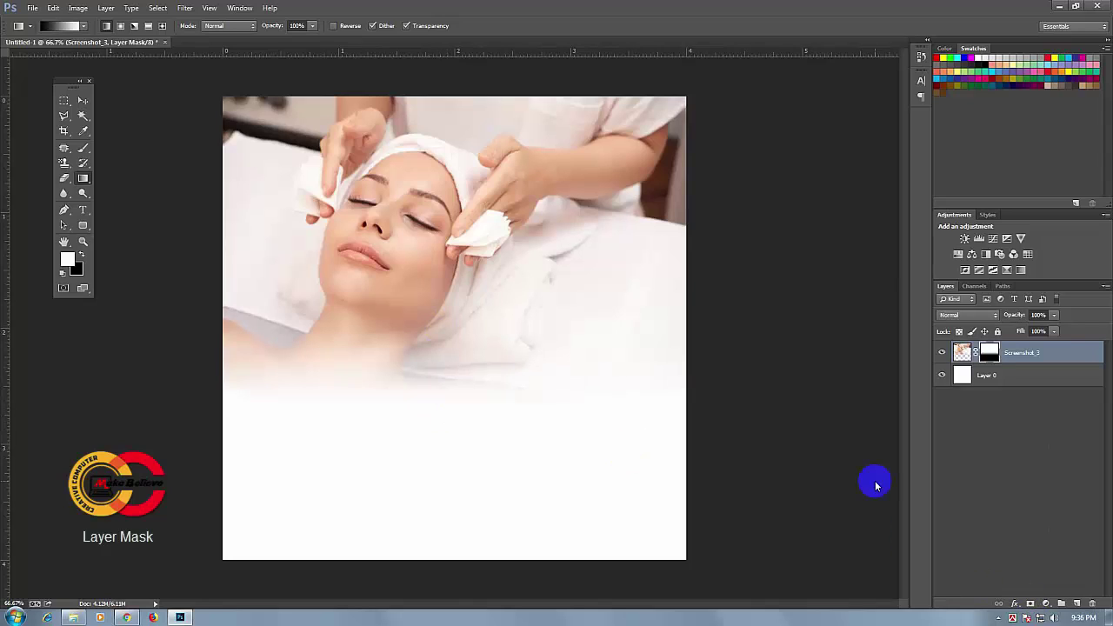
{"action": "left_click", "coordinate": [1092, 604]}
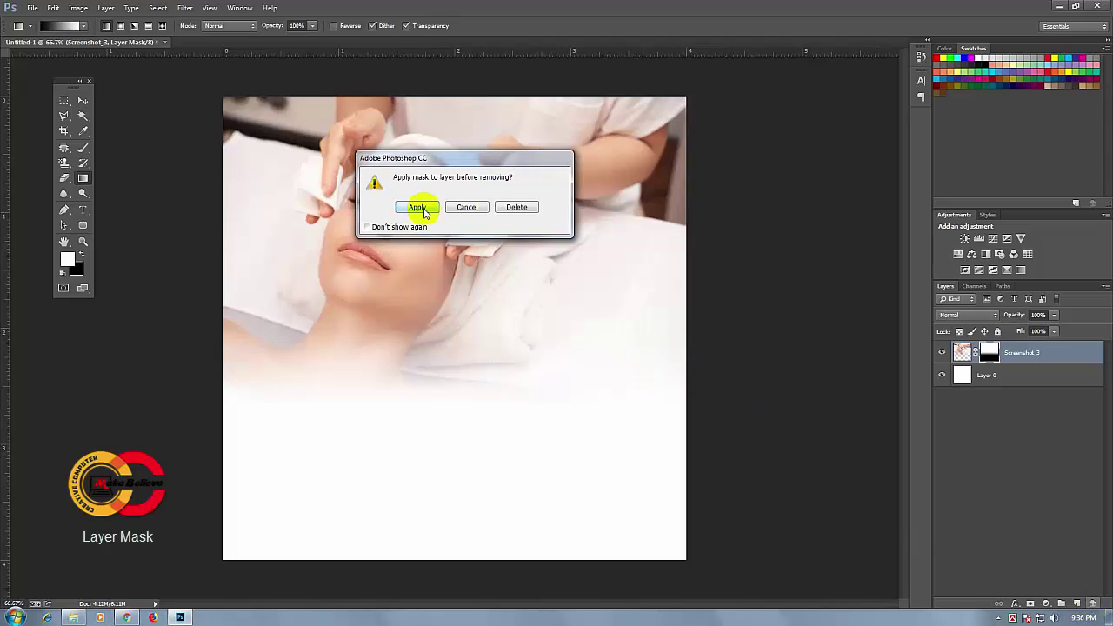
{"action": "left_click", "coordinate": [421, 208]}
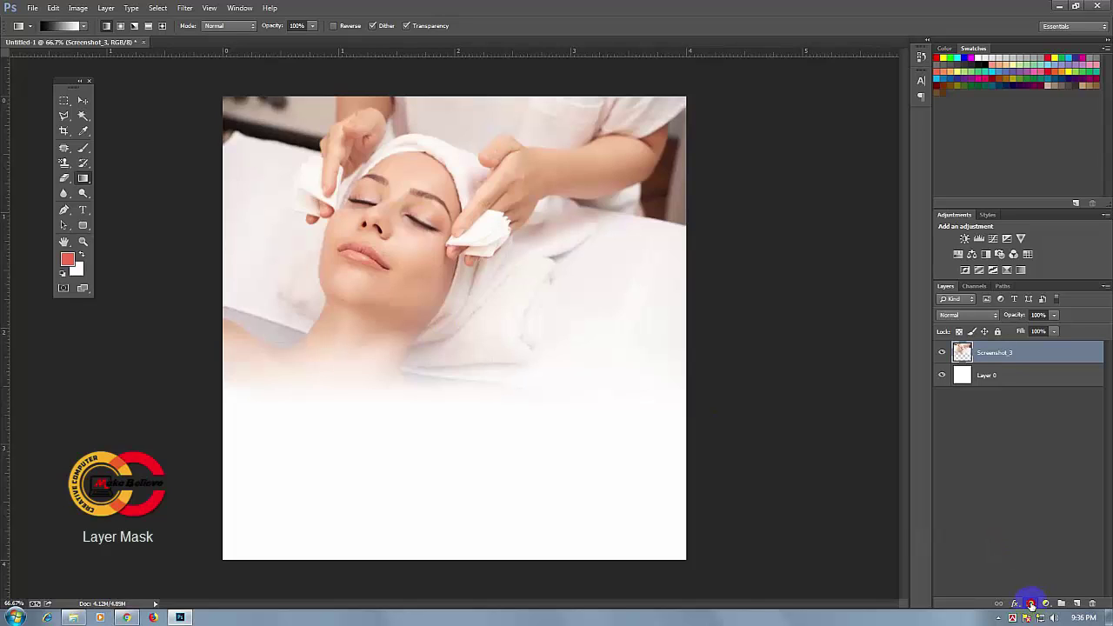
{"action": "left_click", "coordinate": [1031, 603]}
{"action": "left_click_drag", "start_coordinate": [443, 421], "coordinate": [442, 336]}
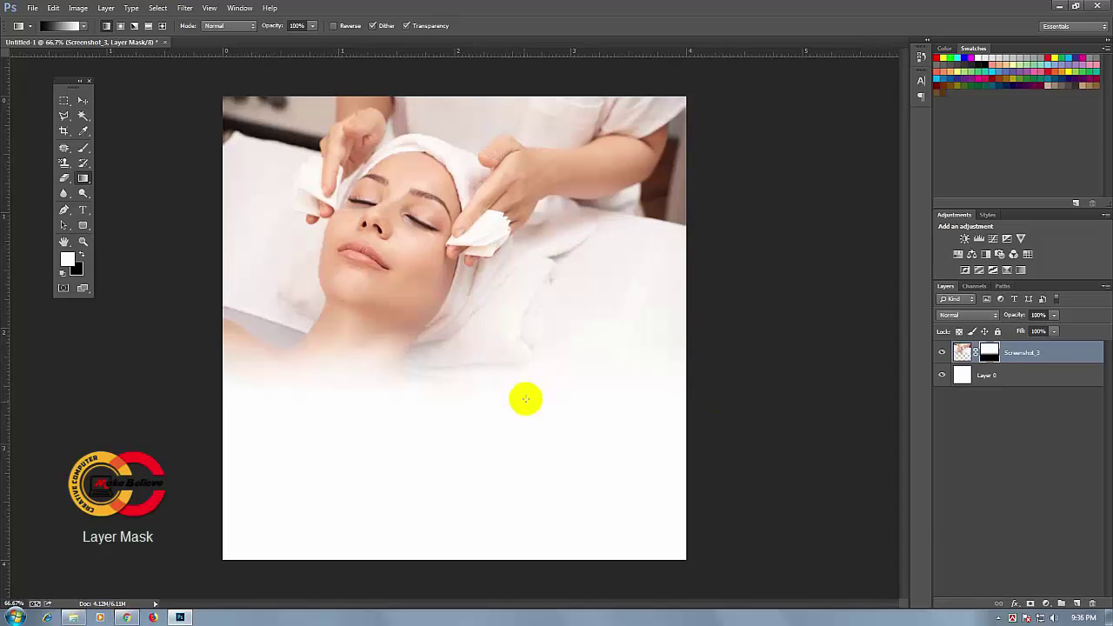
Step: Set Screenshot_3's layer opacity to 96% using the Opacity slider
{"action": "left_click", "coordinate": [1053, 317]}
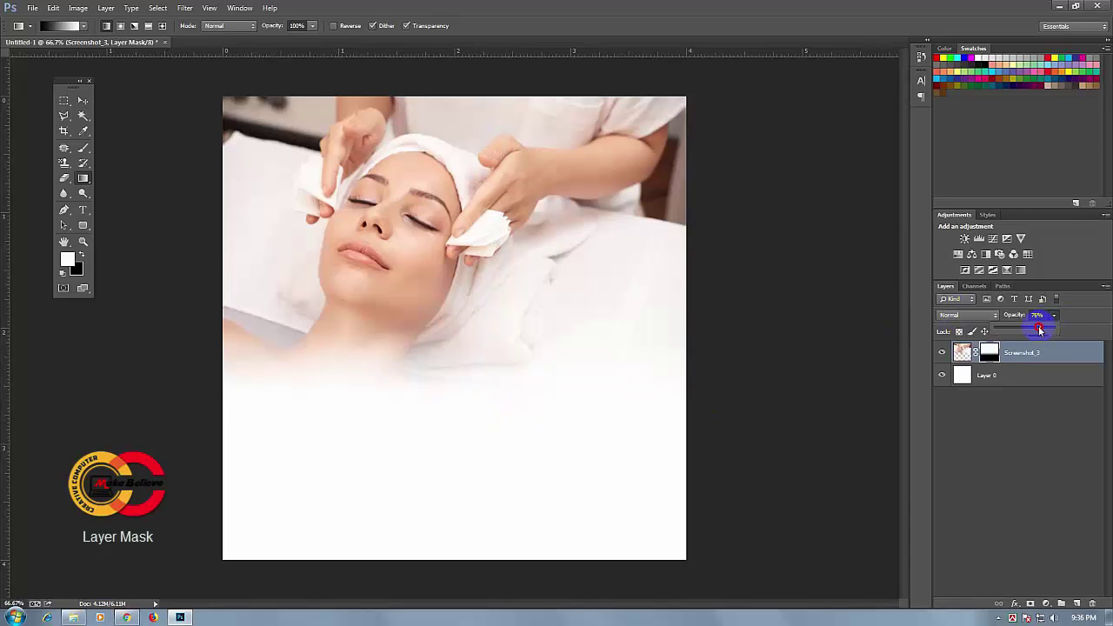
{"action": "mouse_move", "coordinate": [1052, 328]}
{"action": "left_mouse_down"}
{"action": "mouse_move", "coordinate": [1024, 330]}
{"action": "mouse_move", "coordinate": [1046, 330]}
{"action": "left_mouse_up"}
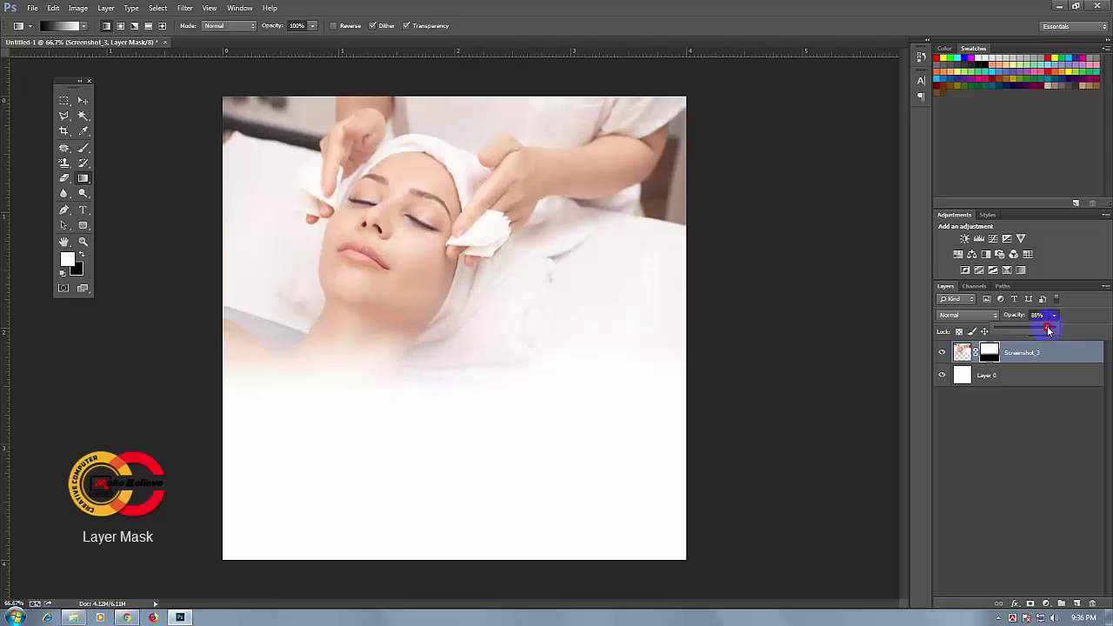
{"action": "left_click_drag", "start_coordinate": [1049, 330], "coordinate": [1053, 330]}
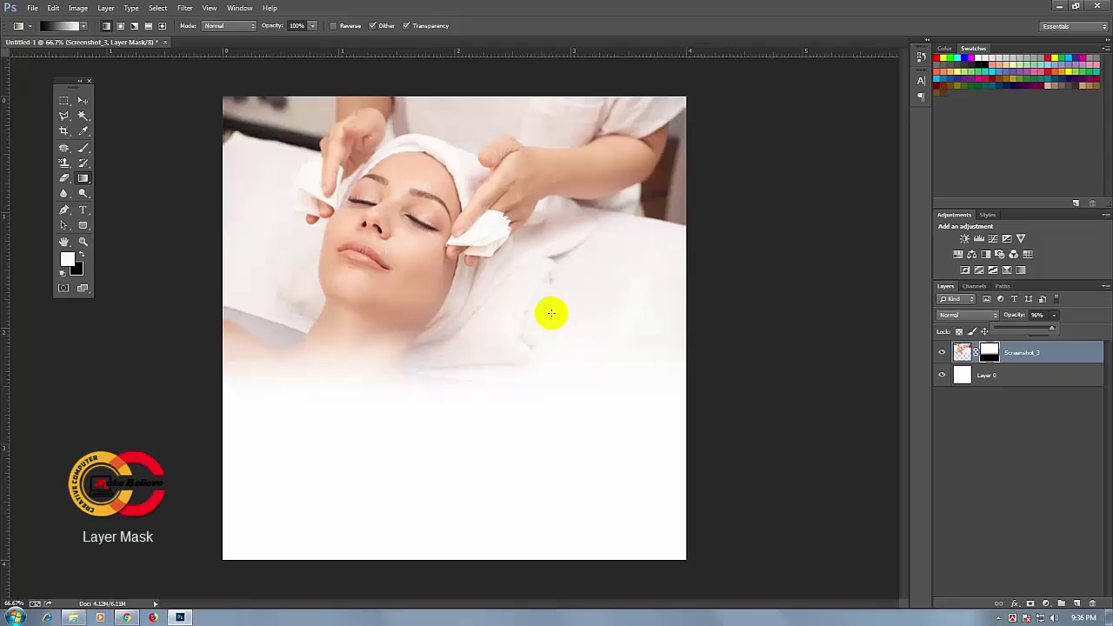
Step: Minimize the Photoshop window to the taskbar
{"action": "left_click", "coordinate": [1055, 6]}
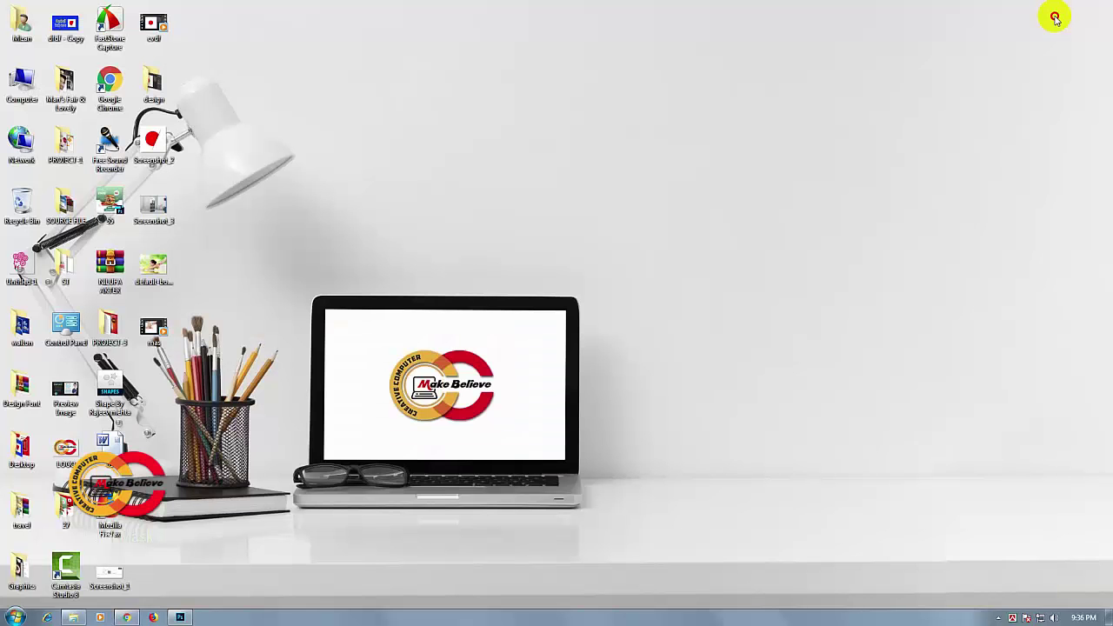